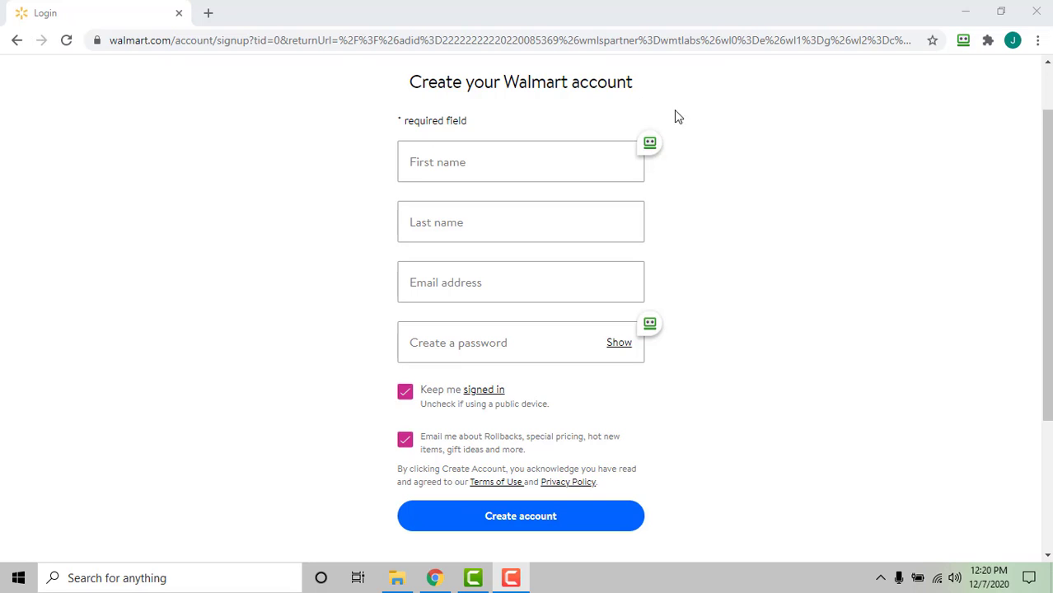
Step: Fill in the Walmart sign-up name and e-mail, add a RoboForm-generated password, and create the account
left_click(570, 156)
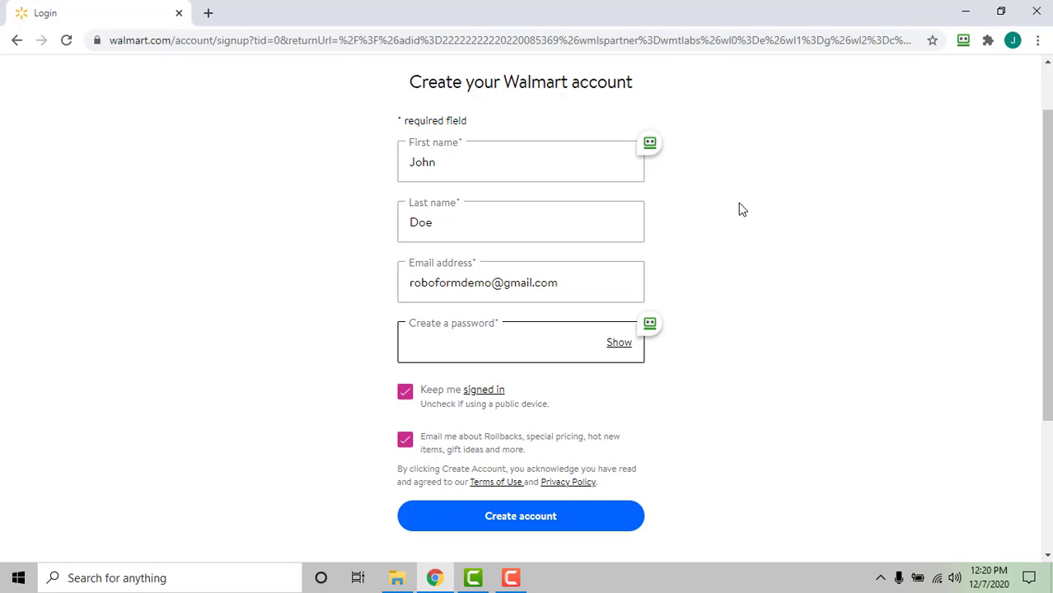
left_click(650, 325)
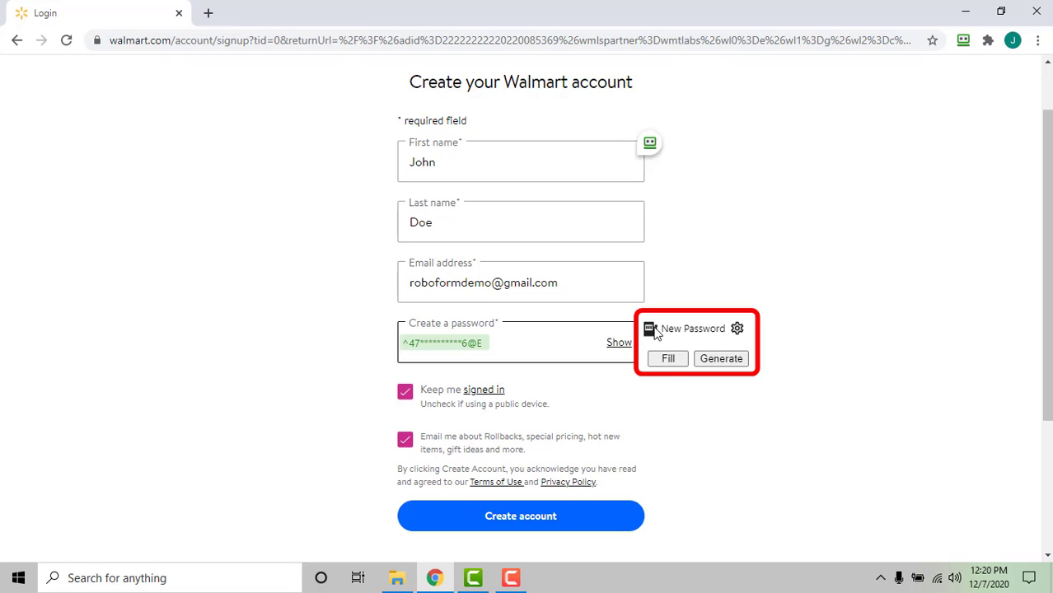
left_click(669, 361)
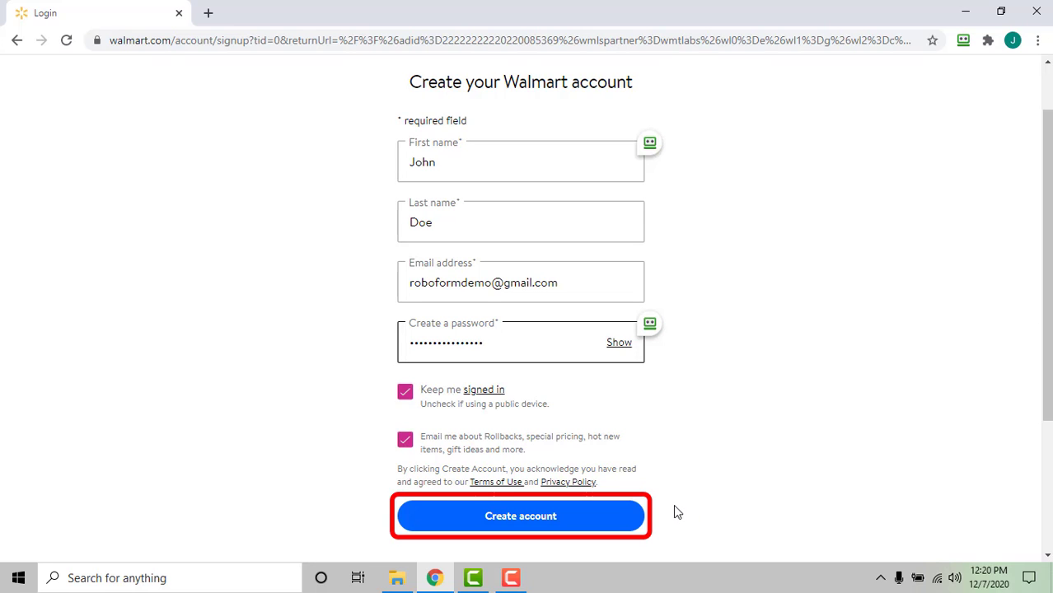
left_click(628, 517)
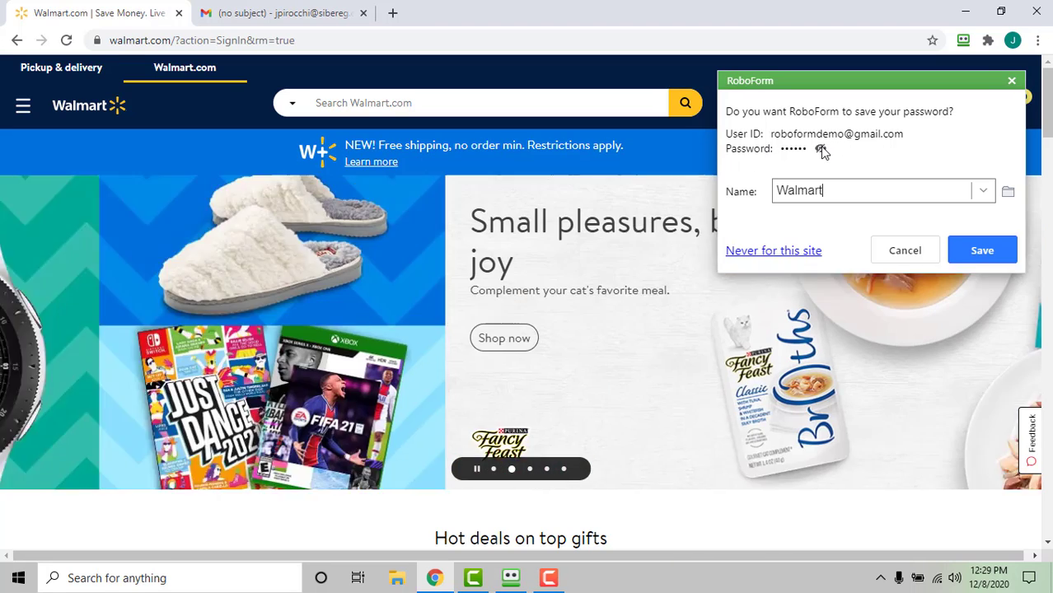
Step: Check the password, then save the Walmart login in the Shopping folder as Shopping\Walmart
left_click(820, 150)
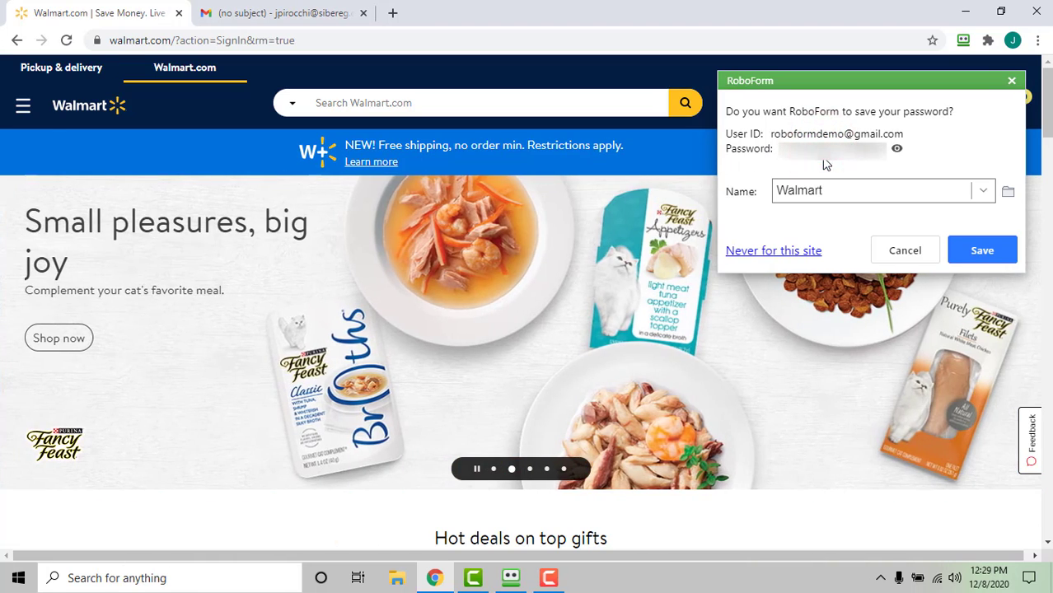
left_click(898, 152)
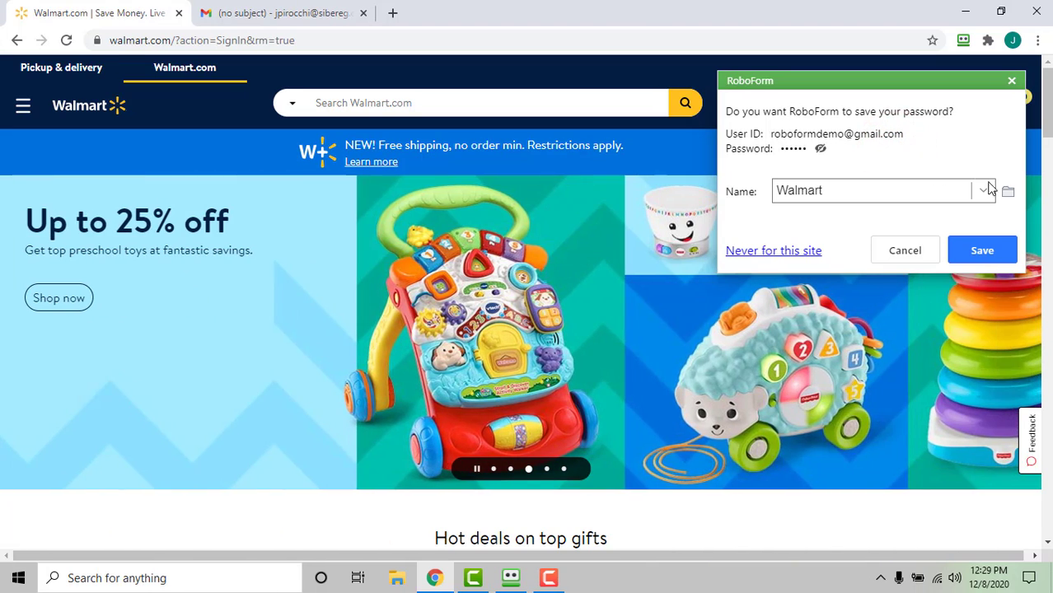
left_click(1008, 191)
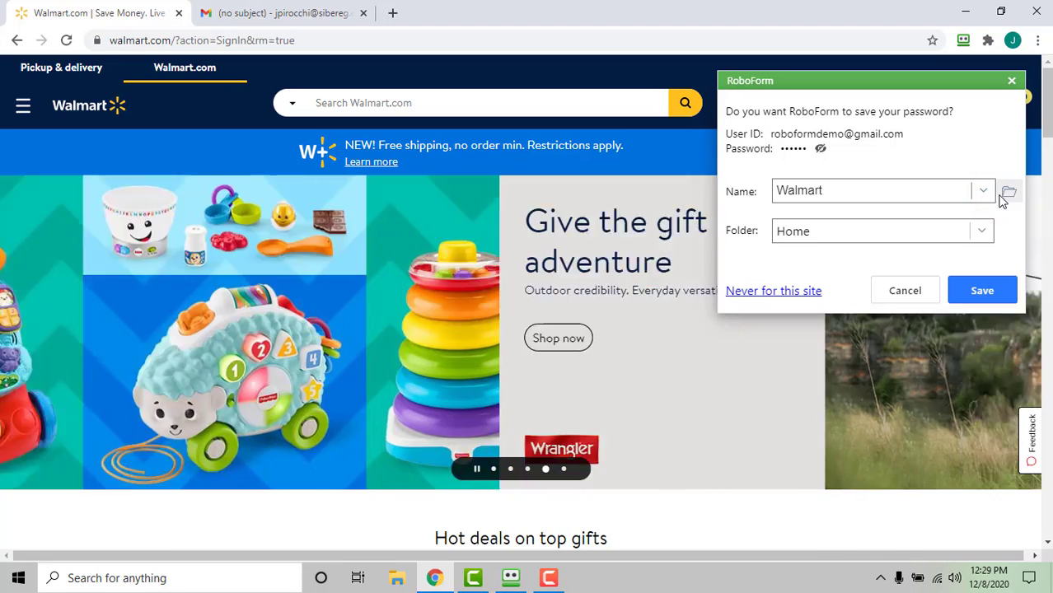
left_click(980, 233)
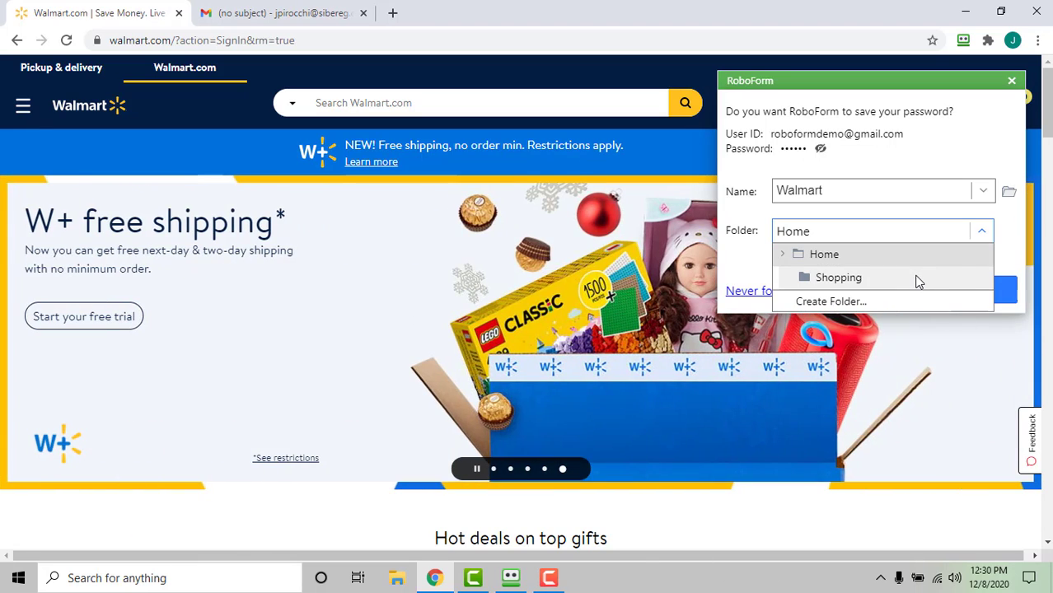
left_click(918, 282)
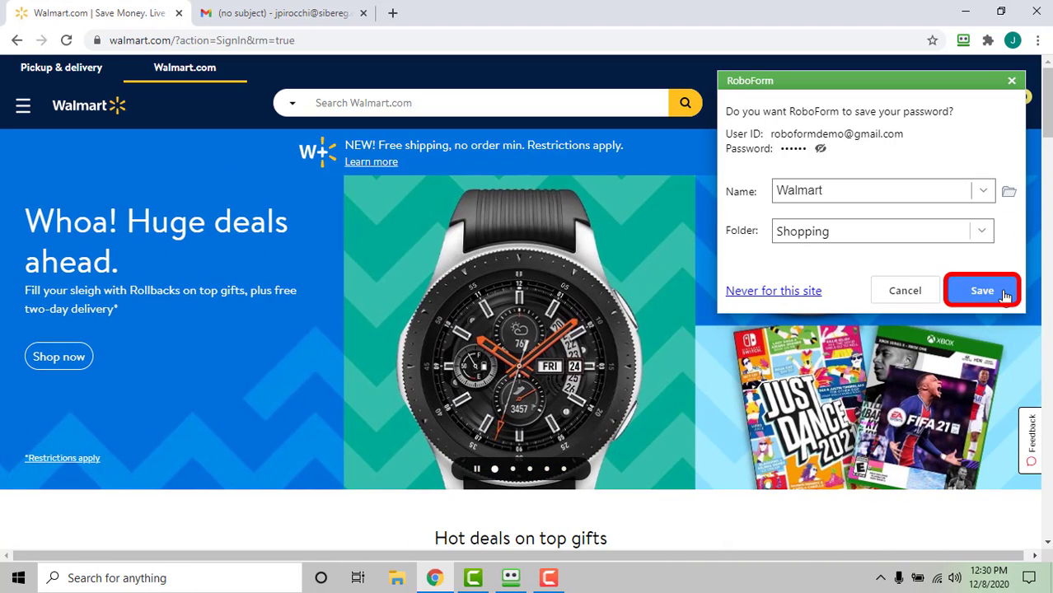
left_click(982, 291)
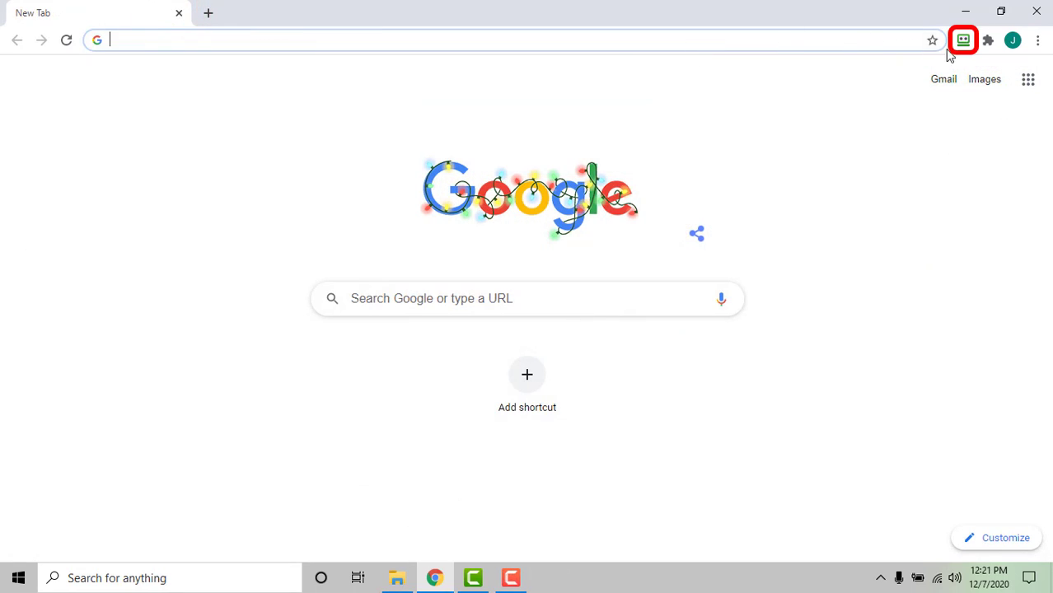
Step: Launch the saved Walmart login from the RoboForm toolbar list
left_click(963, 41)
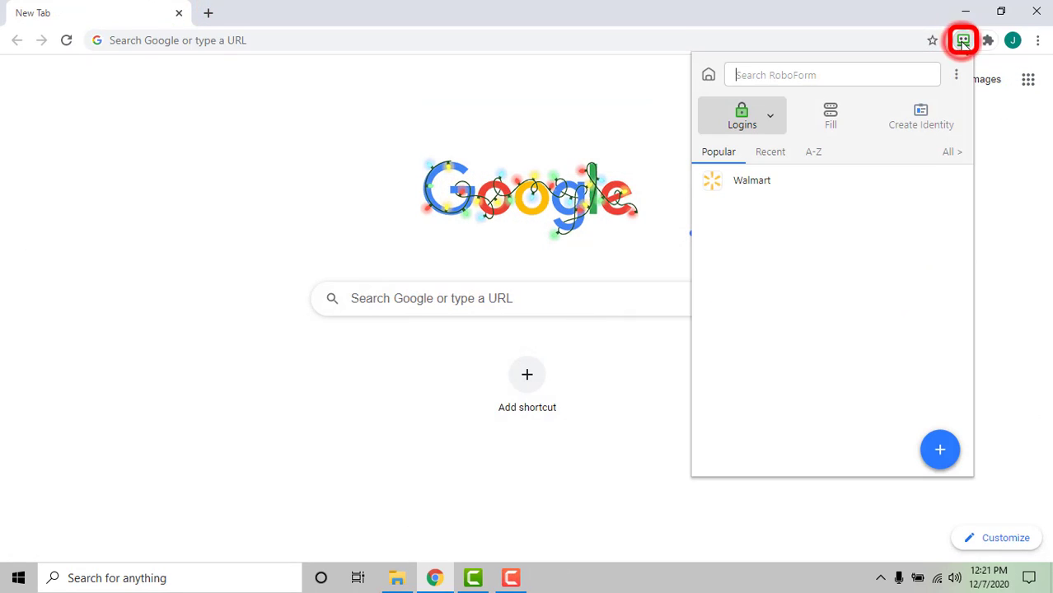
left_click(780, 183)
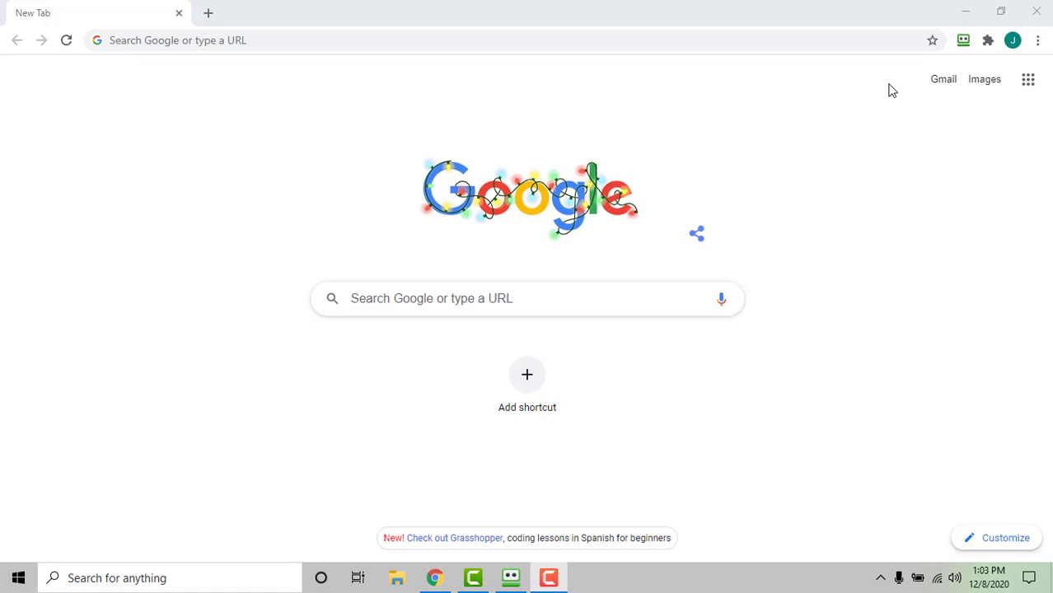
Step: Go to the RoboForm Start Page from the toolbar popup
left_click(964, 40)
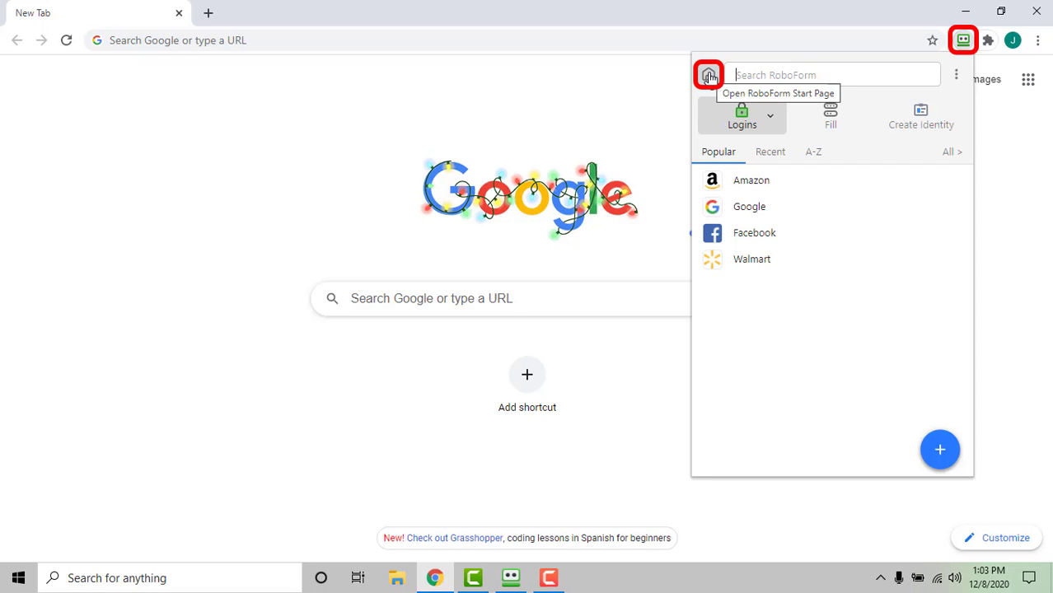
left_click(710, 76)
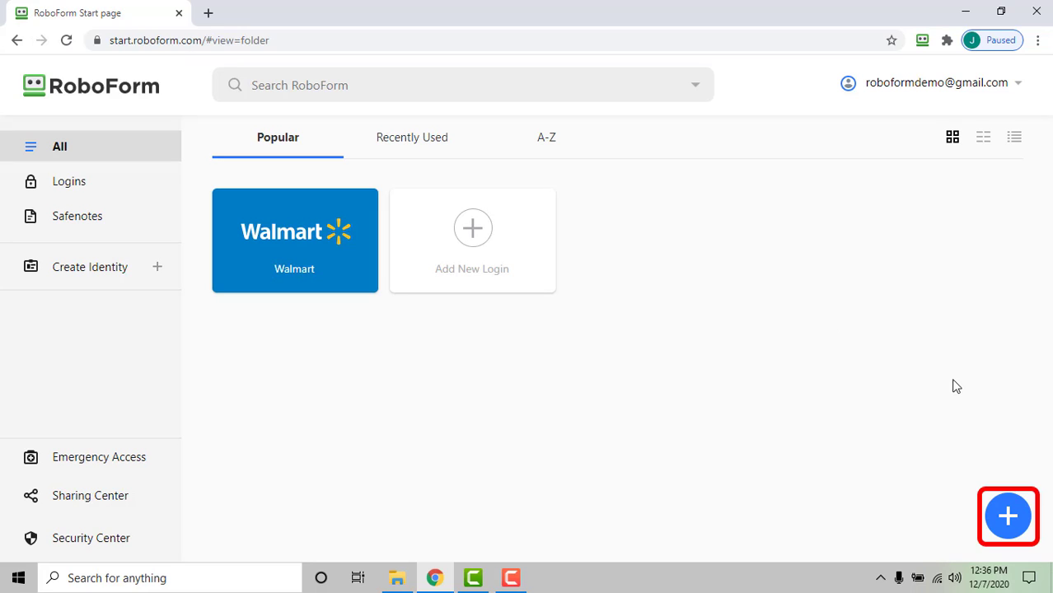
Step: Create an Amazon login with the account e-mail and password and save it
left_click(1007, 516)
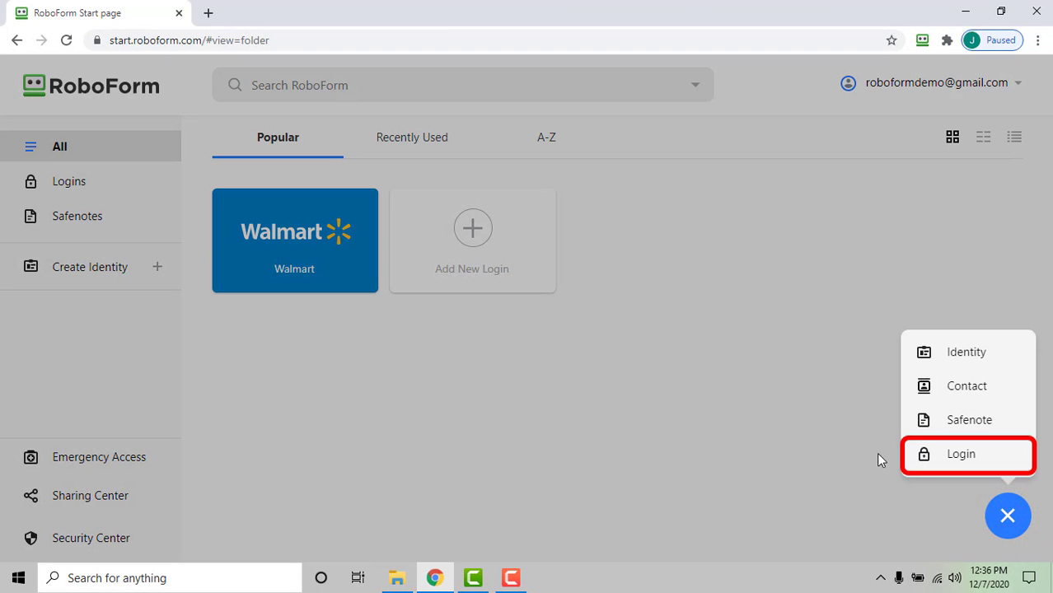
left_click(952, 455)
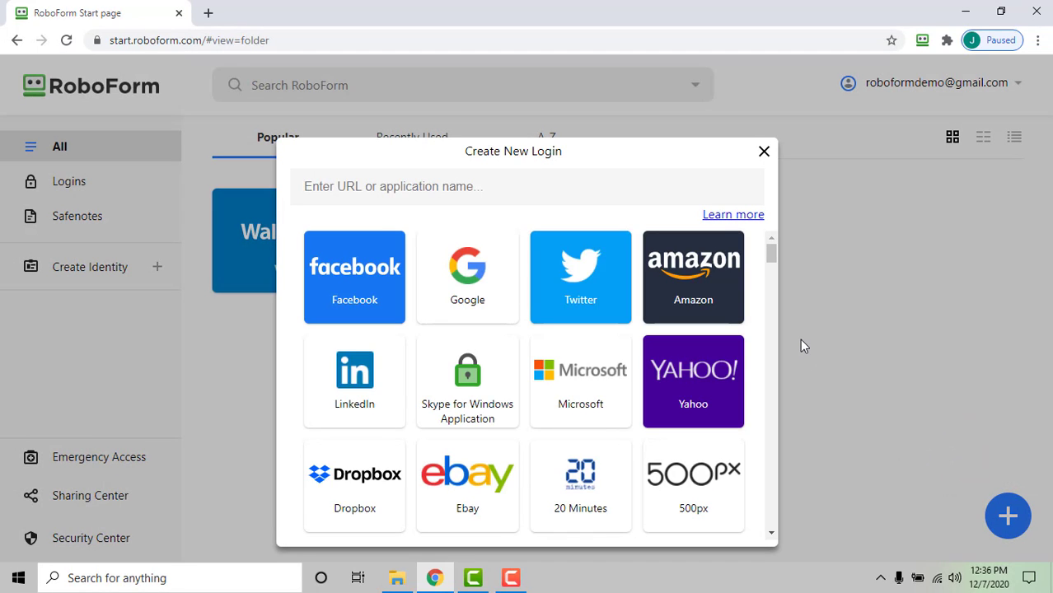
type("amaz")
left_click(363, 302)
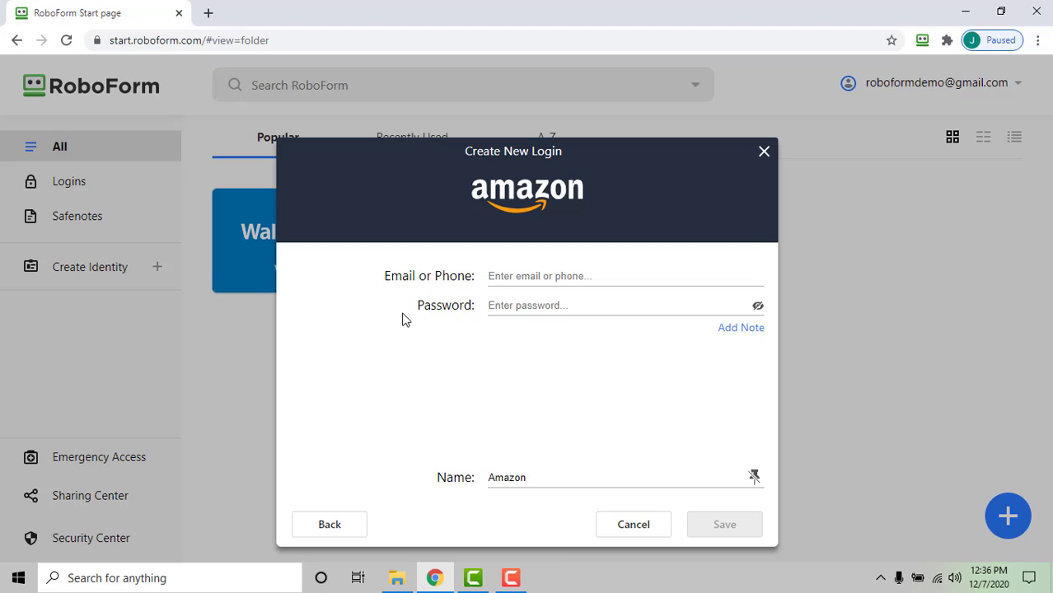
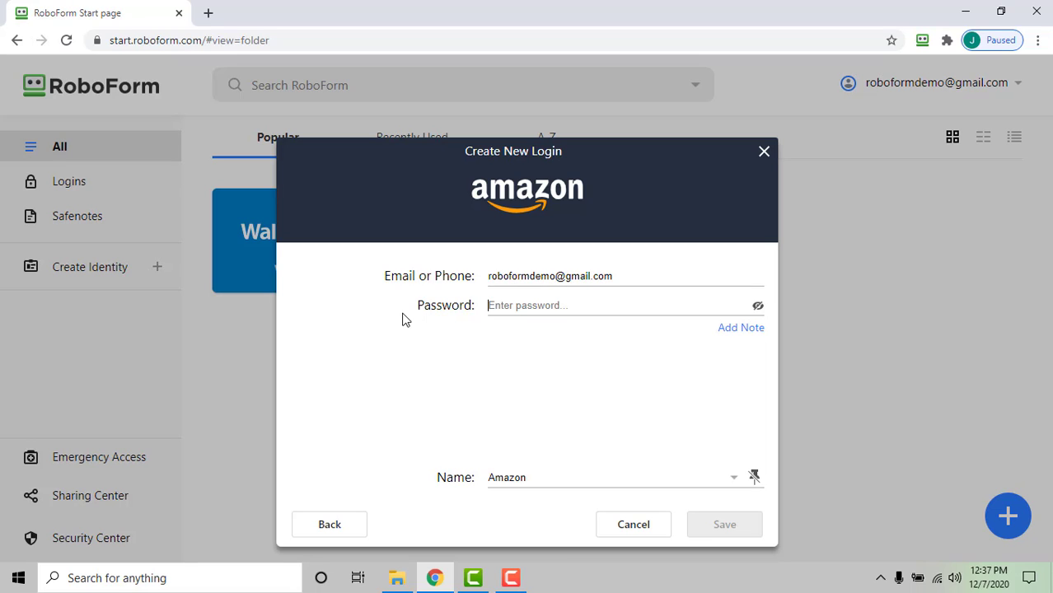
type("p")
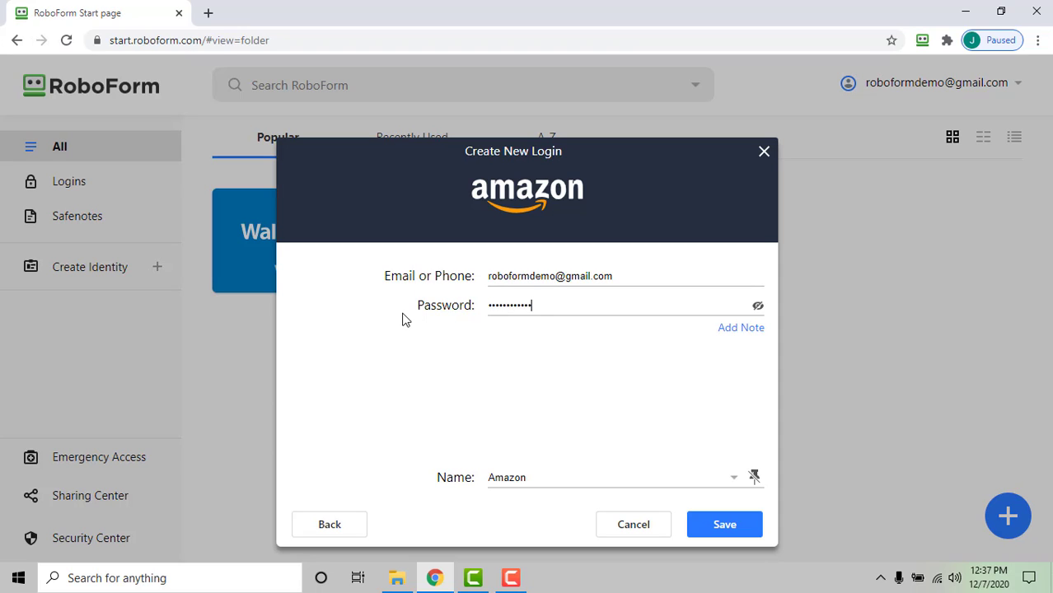
left_click(717, 527)
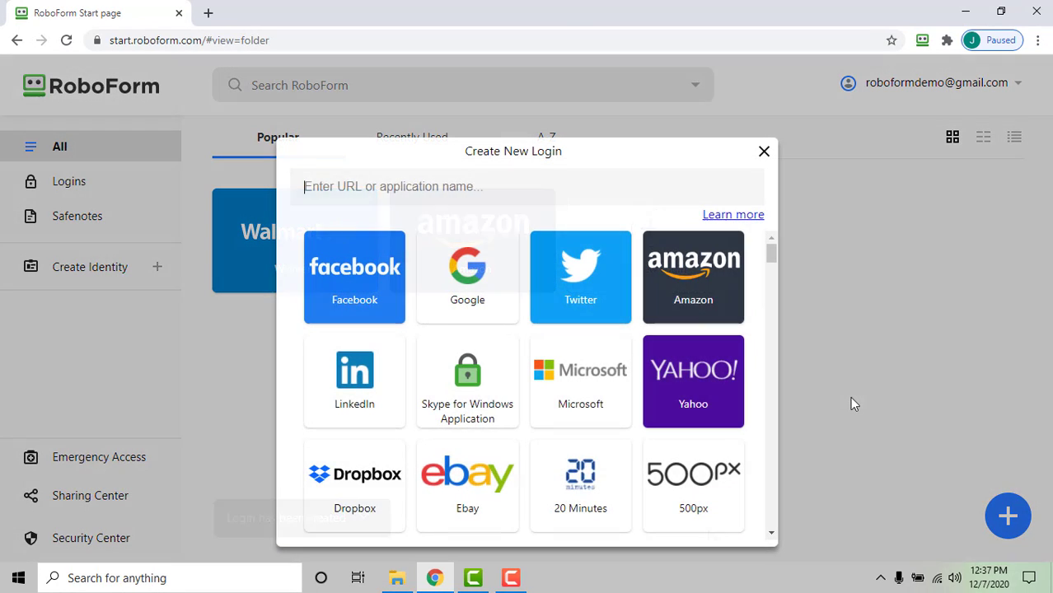
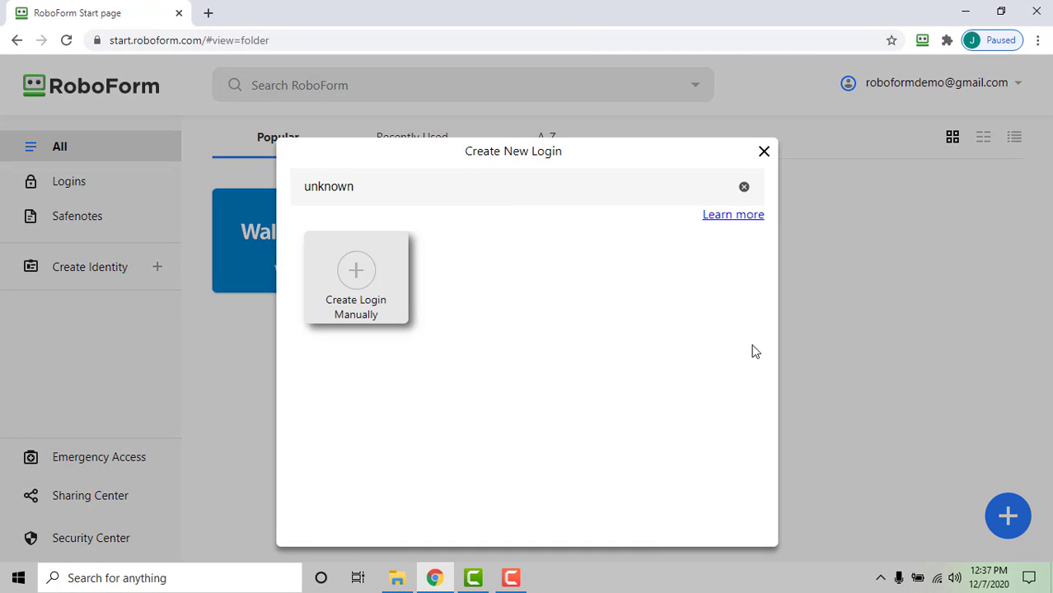
left_click(371, 273)
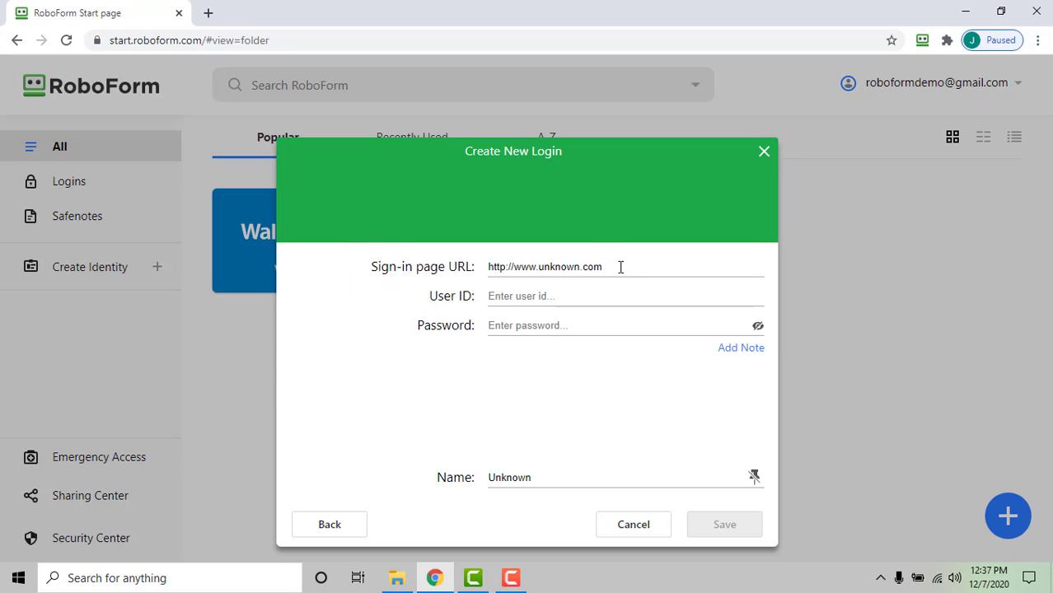
left_click_drag(621, 267, 486, 281)
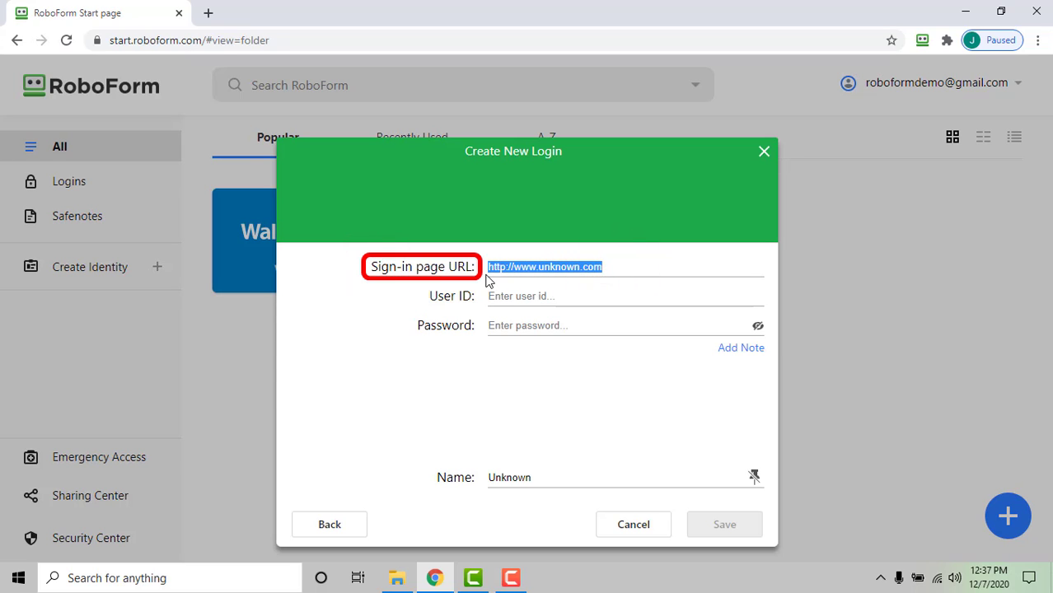
left_click(560, 297)
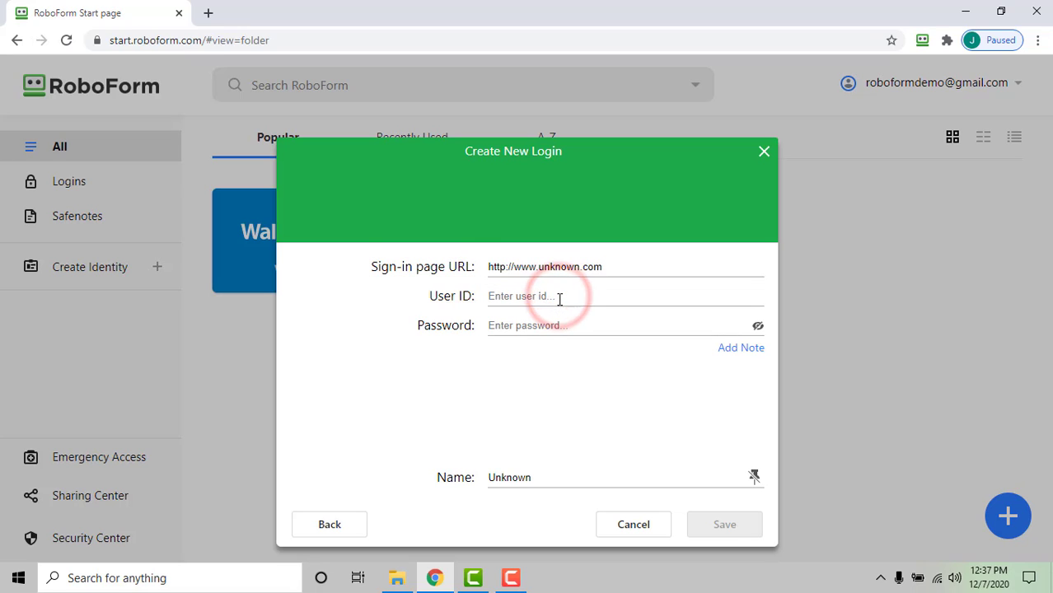
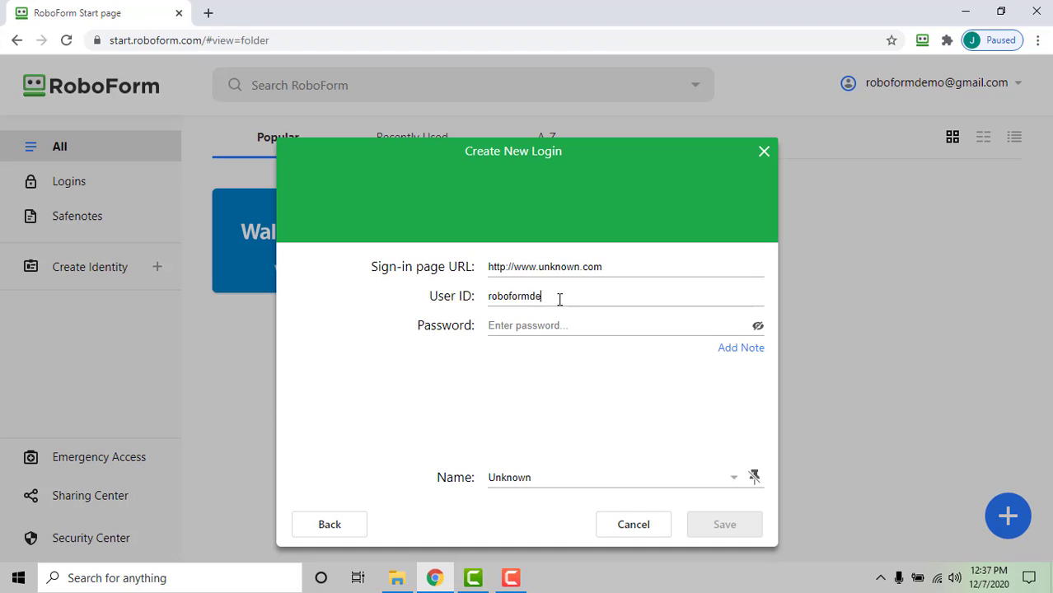
key("Tab")
left_click(717, 522)
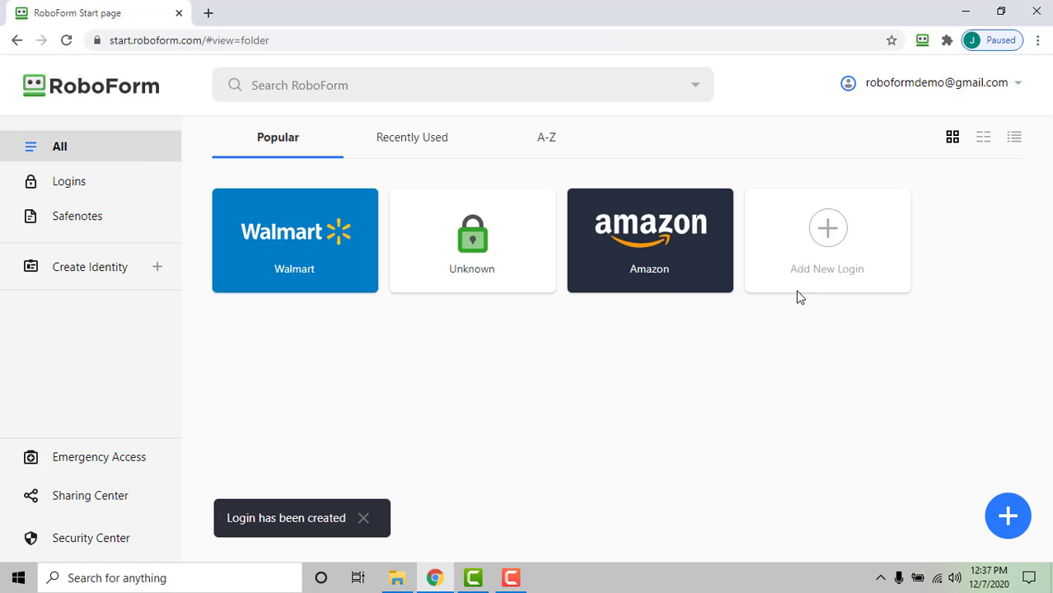
left_click(923, 41)
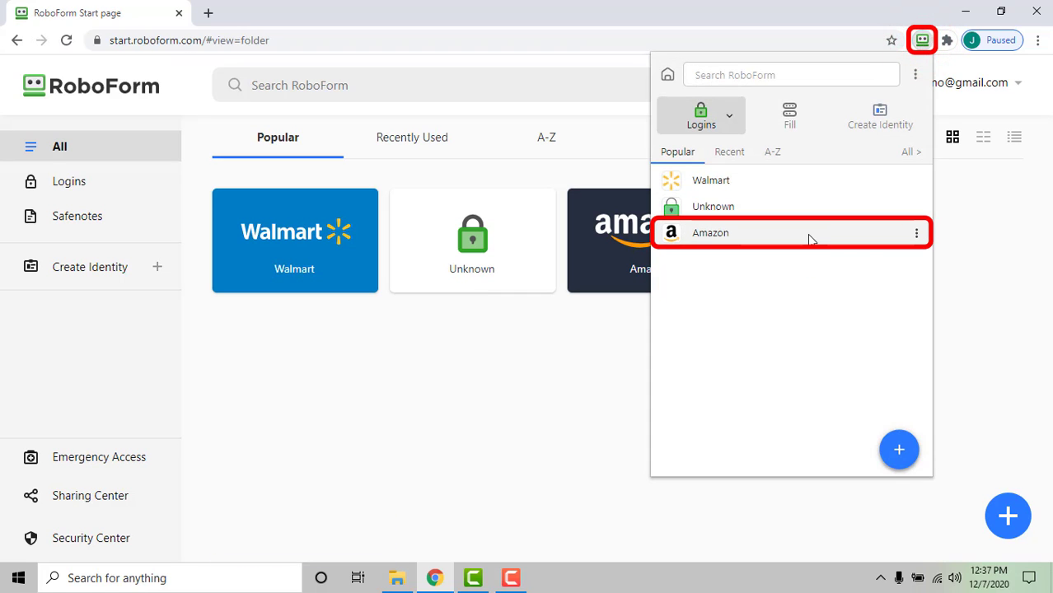
left_click(811, 239)
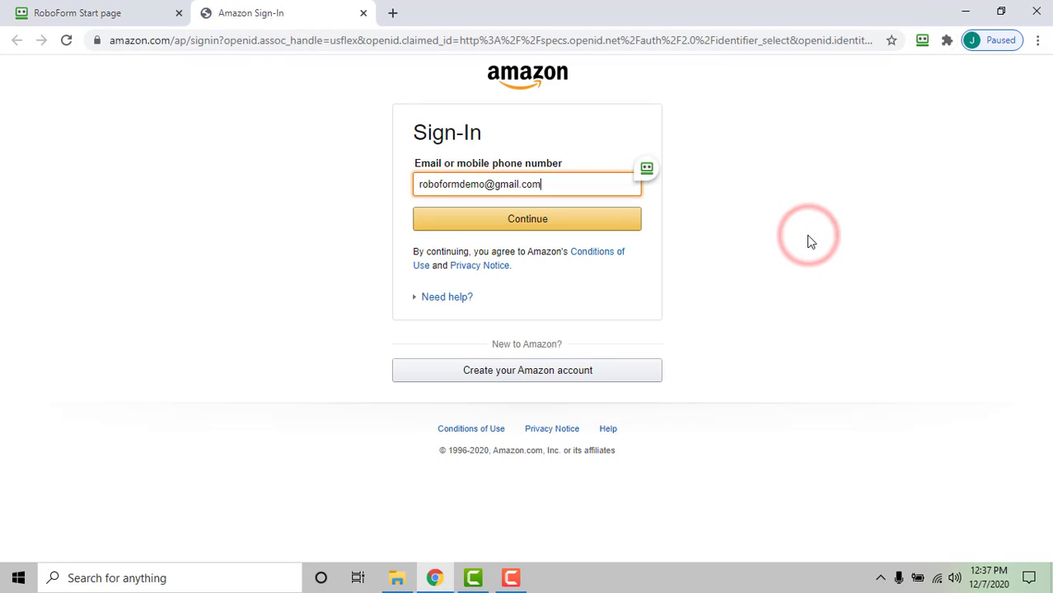